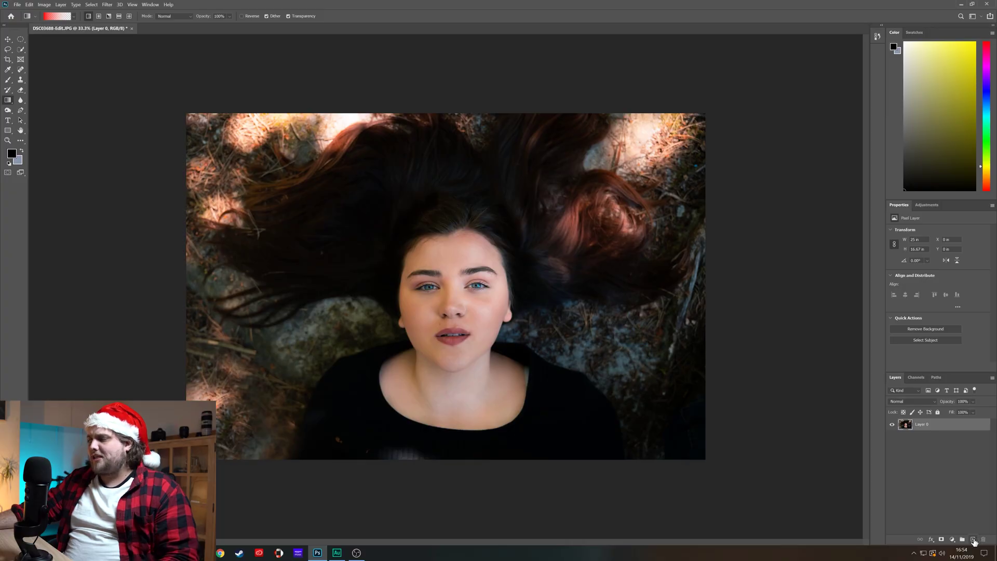
# Add a new empty layer above the photo and open the Gradient Editor.
pyautogui.click(974, 541)
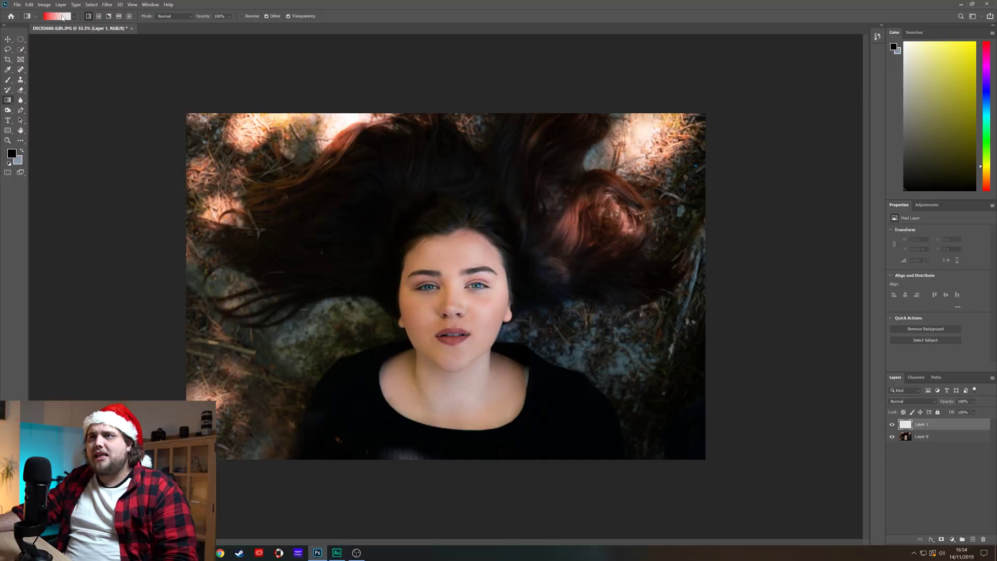
pyautogui.click(63, 17)
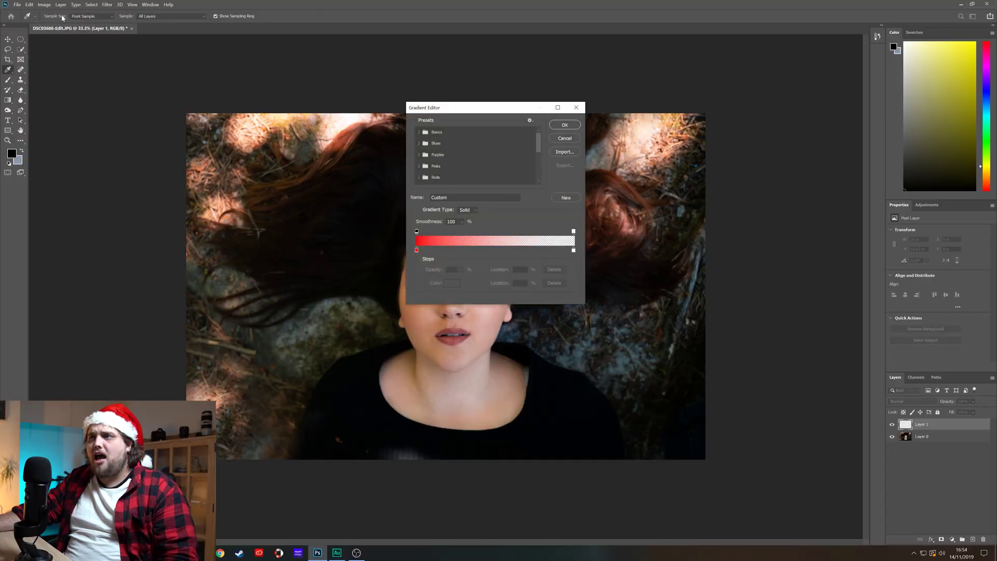
# Make the gradient orange-to-transparent and draw it from the top-right corner toward the face.
pyautogui.click(417, 251)
pyautogui.click(453, 281)
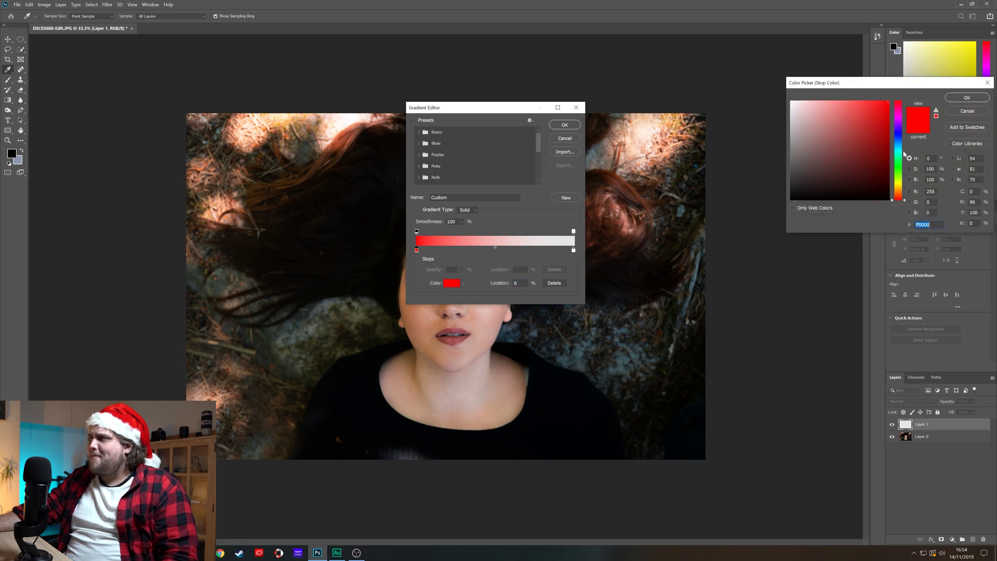
pyautogui.moveTo(900, 195); pyautogui.dragTo(899, 193)
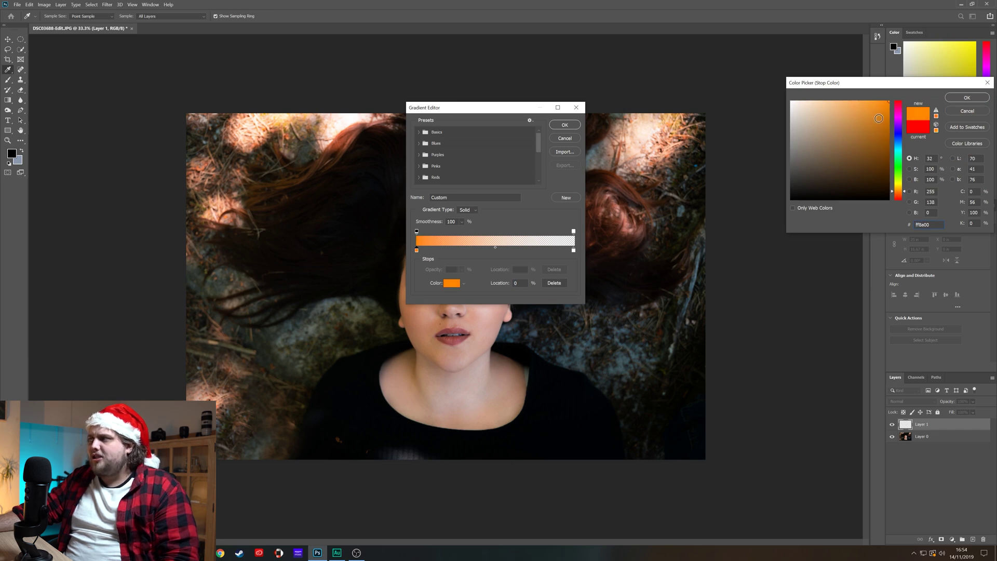
pyautogui.click(965, 97)
pyautogui.click(556, 126)
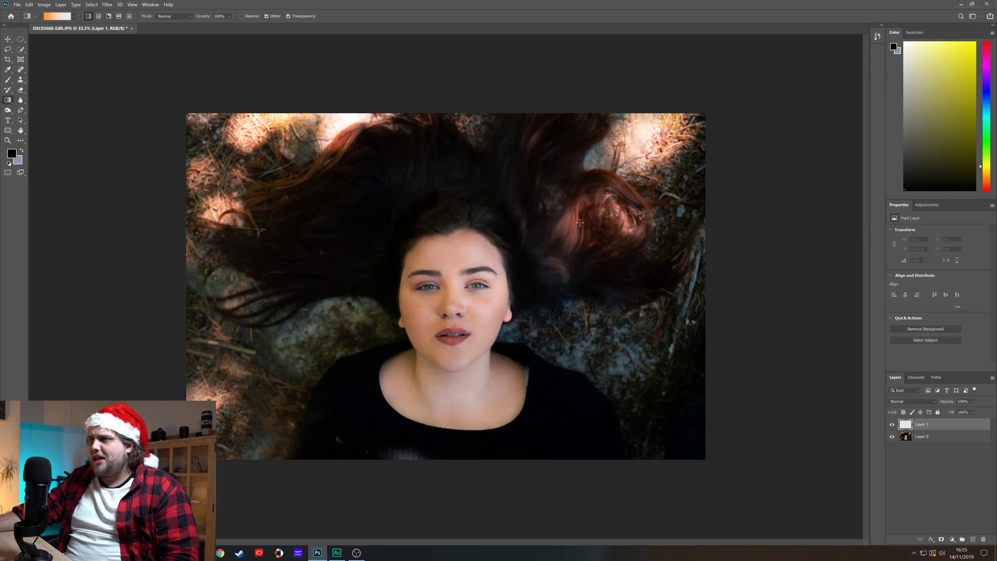
pyautogui.moveTo(722, 103); pyautogui.dragTo(388, 346)
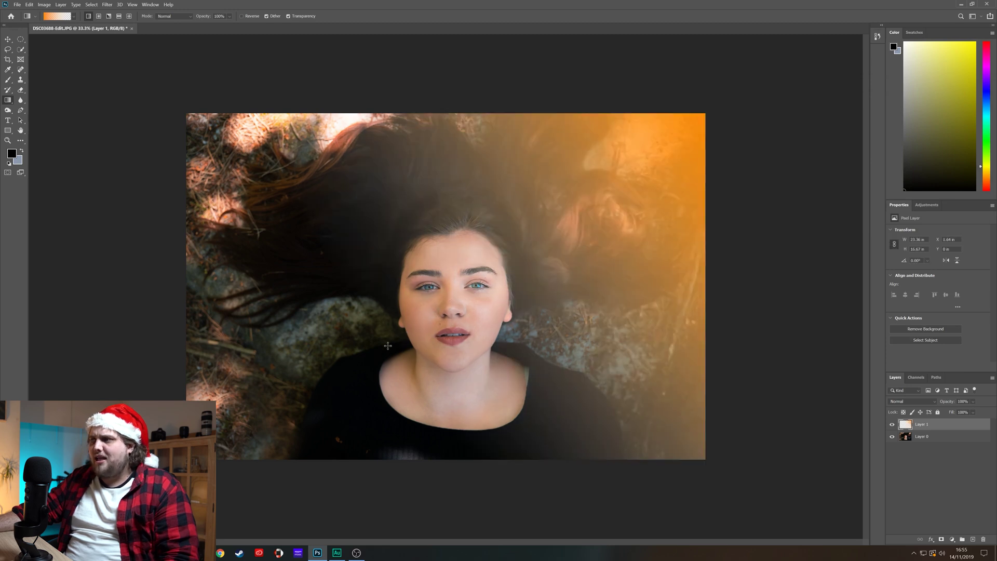
# Change the left stop to cyan and draw the gradient from the lower-left corner toward the face.
pyautogui.press('i')
pyautogui.click(52, 19)
pyautogui.click(417, 252)
pyautogui.click(450, 284)
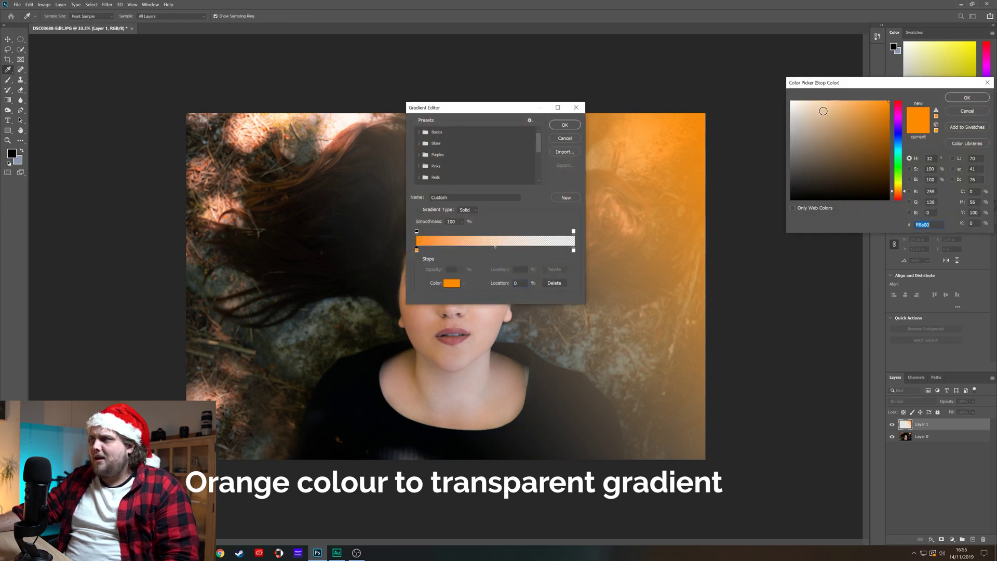
pyautogui.click(901, 151)
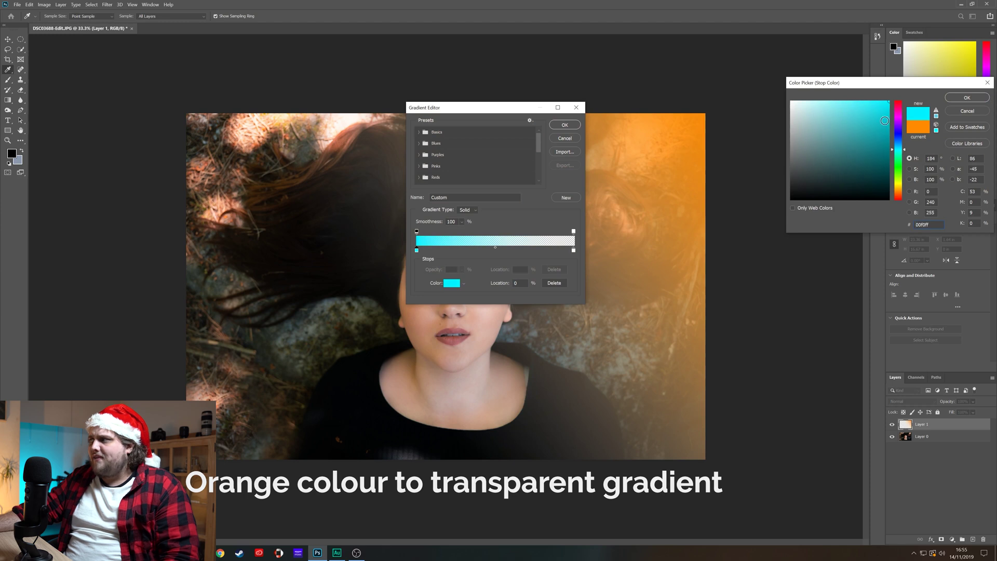
pyautogui.click(967, 97)
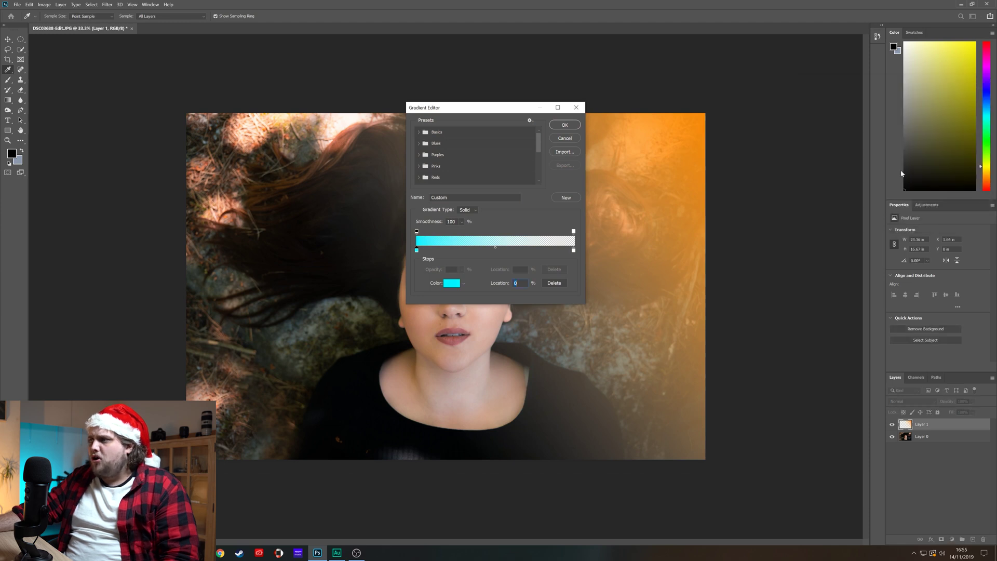
pyautogui.click(565, 125)
pyautogui.moveTo(188, 456); pyautogui.dragTo(477, 282)
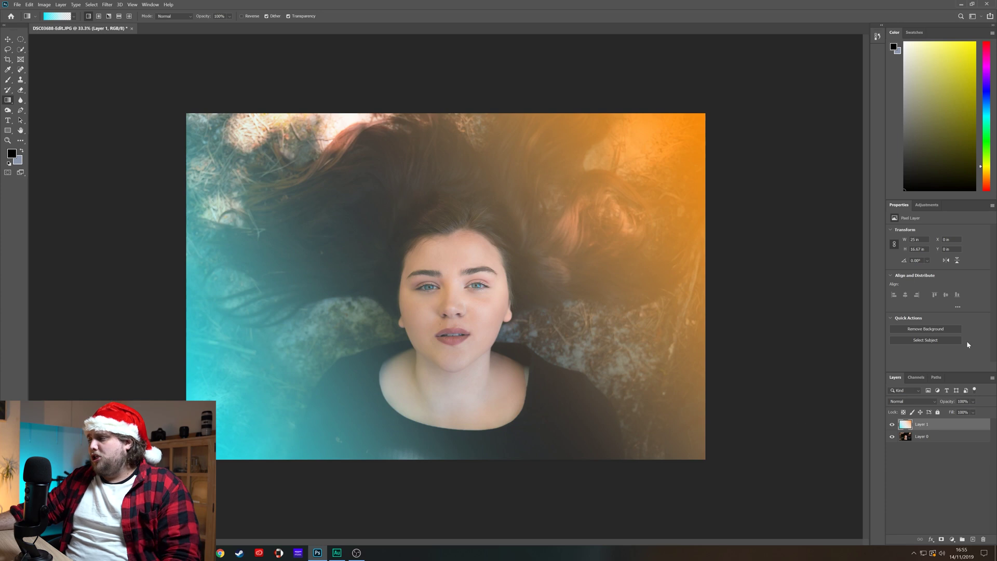
# Try Soft Light on the gradient layer, then set its blend mode to Color.
pyautogui.click(921, 401)
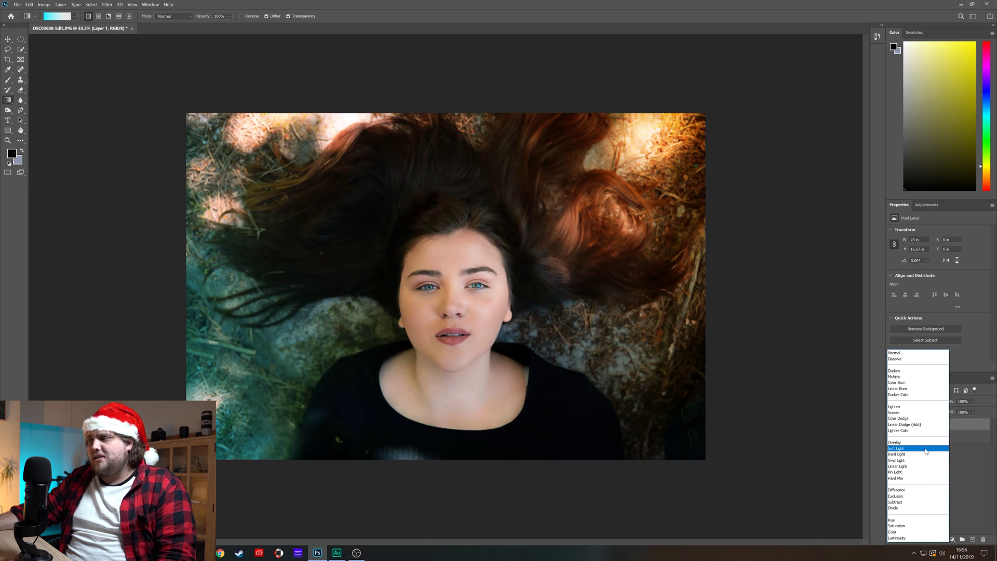
pyautogui.click(926, 452)
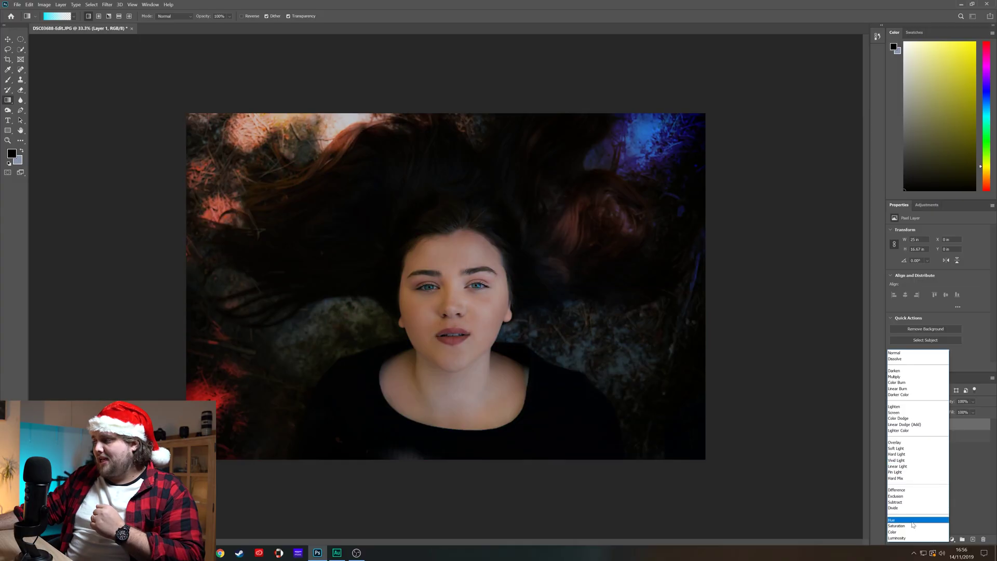
pyautogui.click(910, 533)
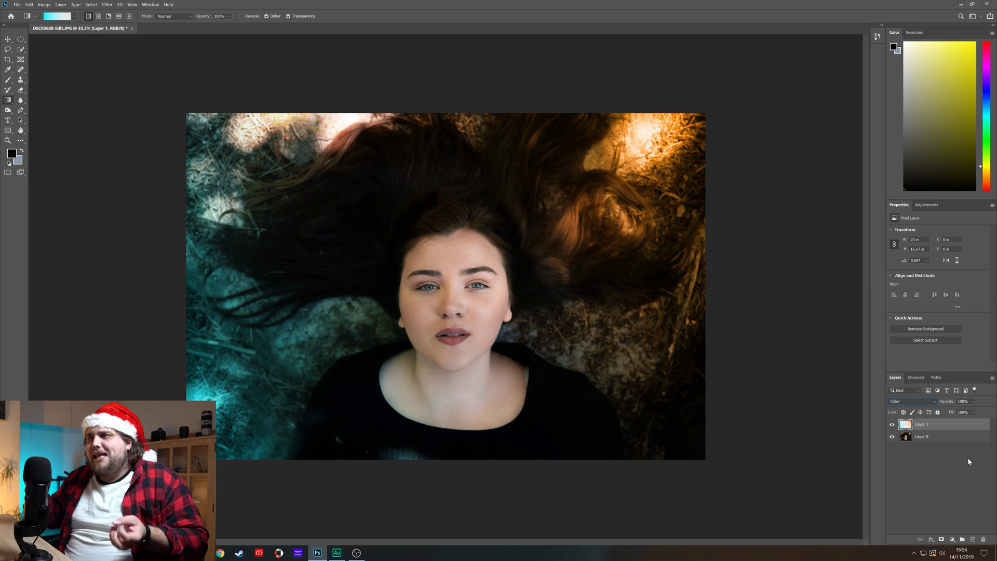
# Set the gradient layer back to Soft Light and lower its fill to about 79%.
pyautogui.click(933, 402)
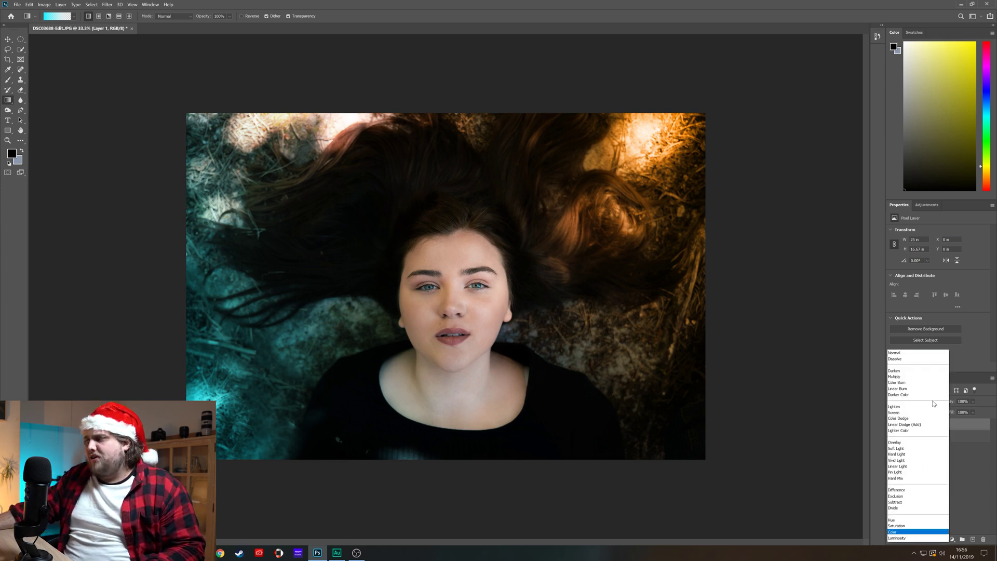
pyautogui.click(939, 449)
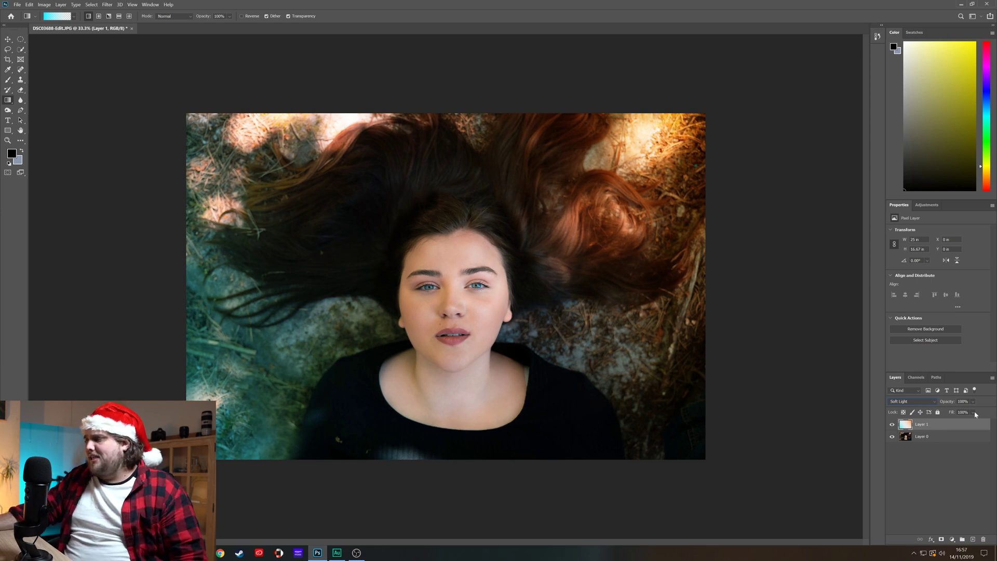
pyautogui.moveTo(988, 423); pyautogui.dragTo(981, 425)
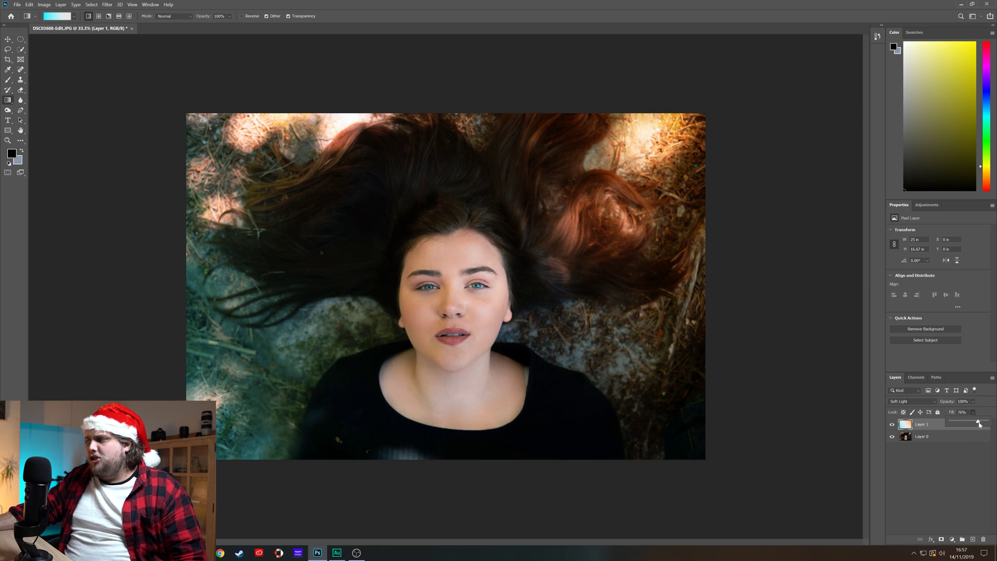
pyautogui.click(957, 458)
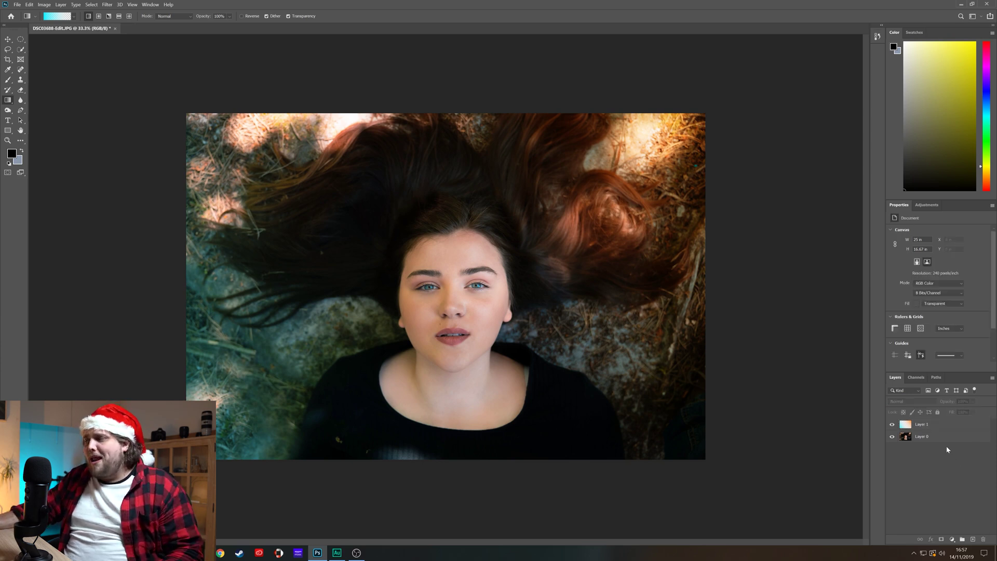
# Hide Layer 1, add a new layer, and change the gradient's left stop to red.
pyautogui.click(892, 426)
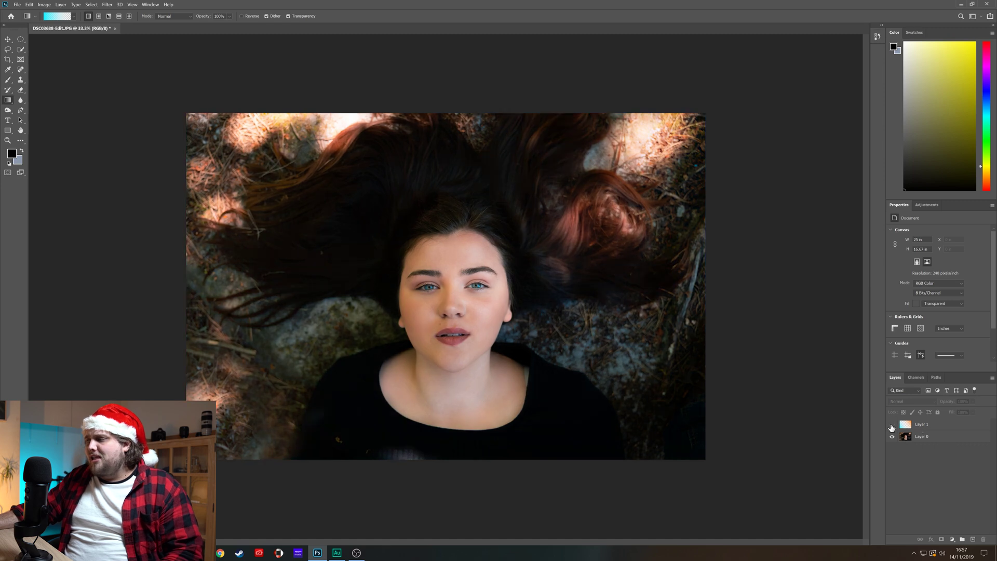
pyautogui.click(973, 539)
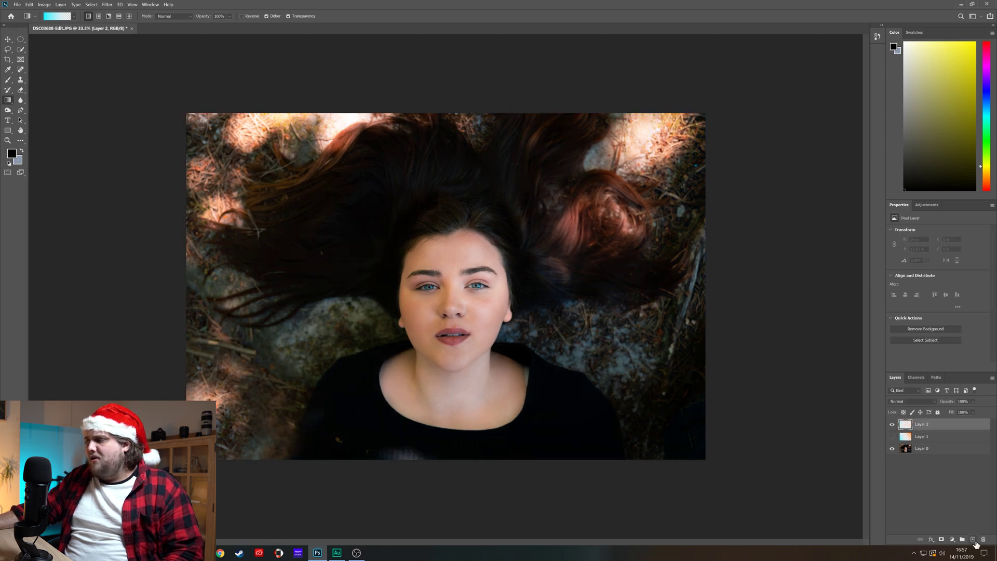
pyautogui.click(57, 16)
pyautogui.doubleClick(416, 252)
pyautogui.moveTo(895, 141); pyautogui.dragTo(899, 103)
pyautogui.click(955, 99)
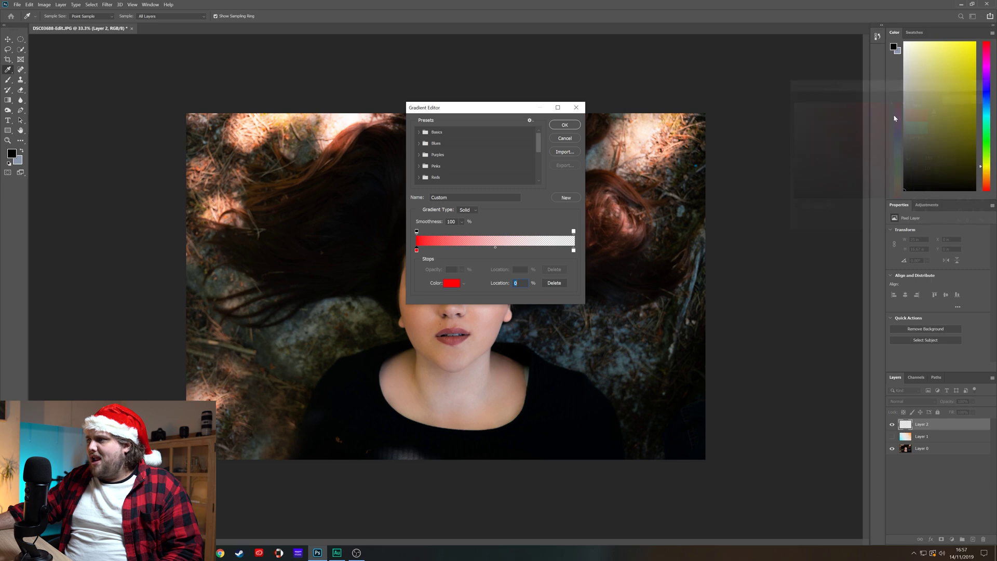
pyautogui.click(564, 125)
# Draw the red-to-transparent gradient from the left side toward the face.
pyautogui.moveTo(747, 101); pyautogui.dragTo(245, 372)
pyautogui.moveTo(118, 211); pyautogui.dragTo(399, 282)
pyautogui.click(912, 402)
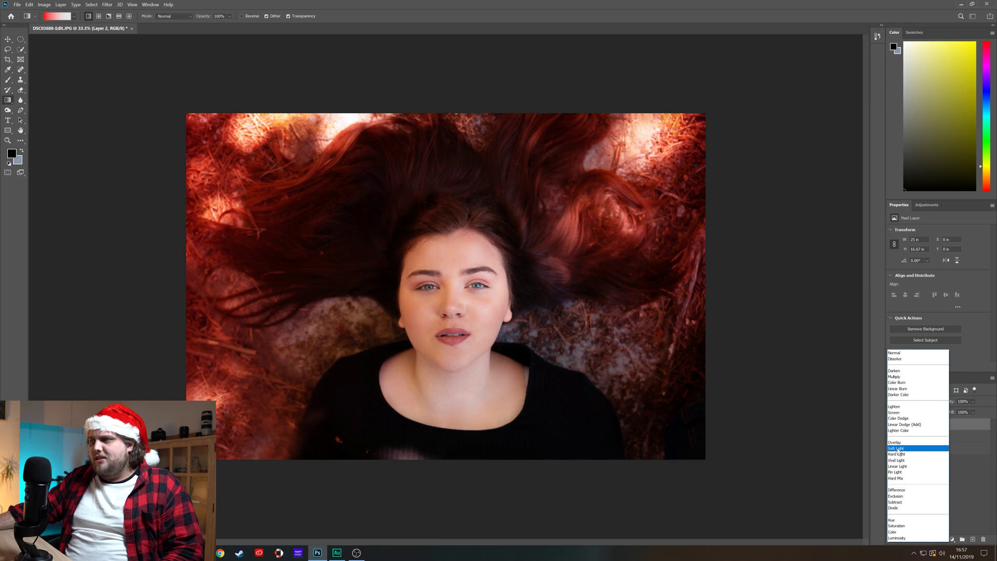
# Set Layer 2 to Soft Light at 36% opacity, then hide it to compare before and after.
pyautogui.click(898, 450)
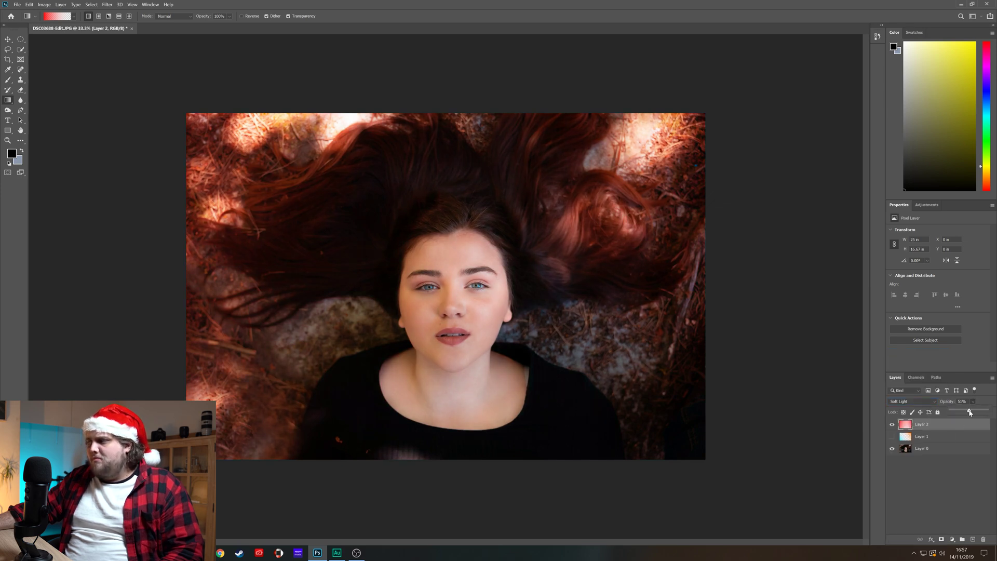
pyautogui.click(934, 487)
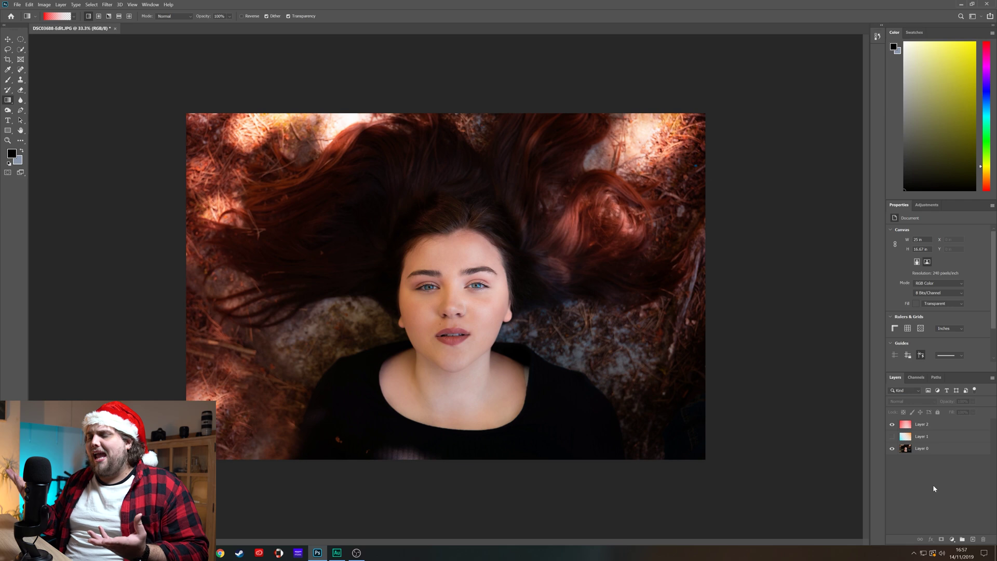
pyautogui.click(930, 427)
pyautogui.click(973, 401)
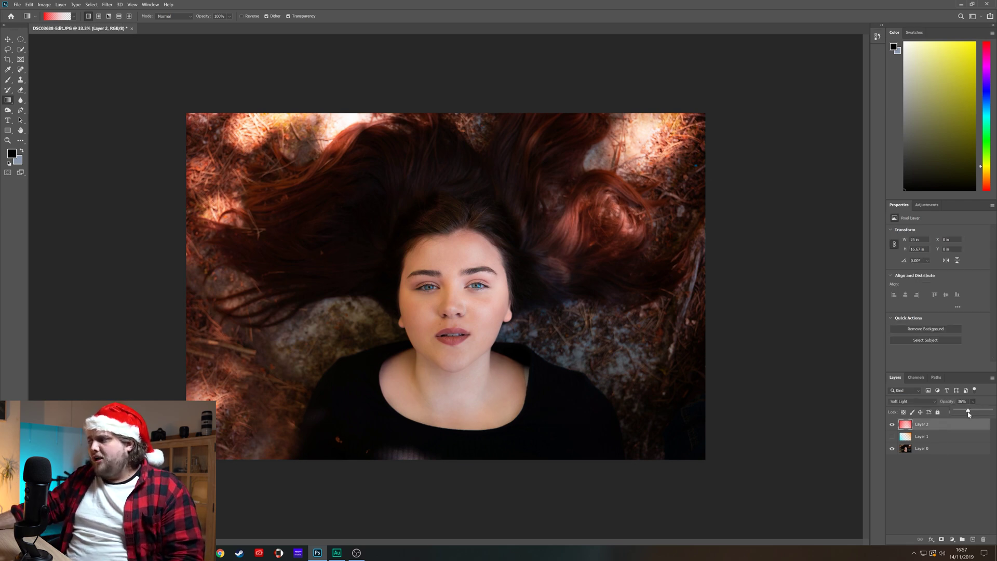
pyautogui.click(953, 476)
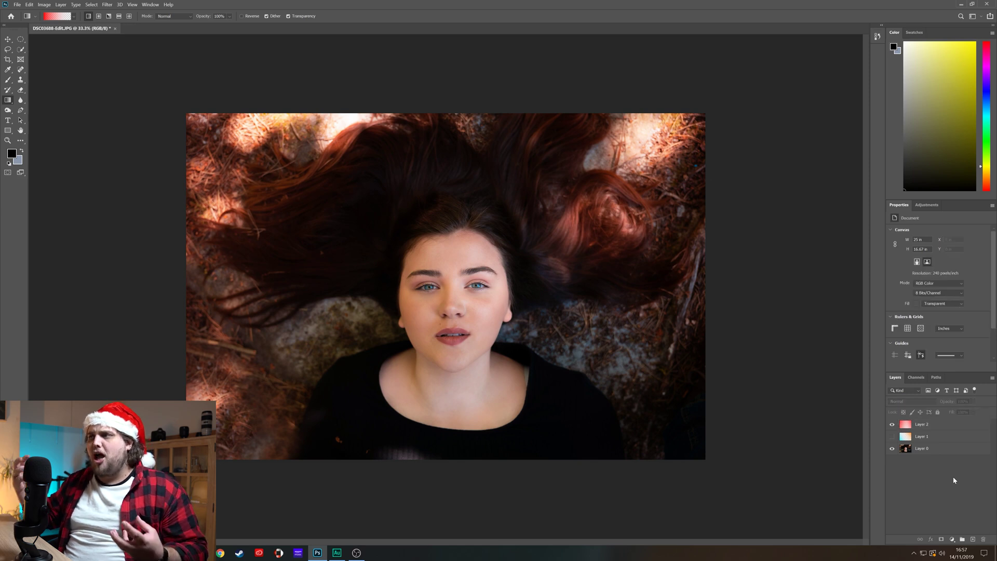
pyautogui.click(892, 424)
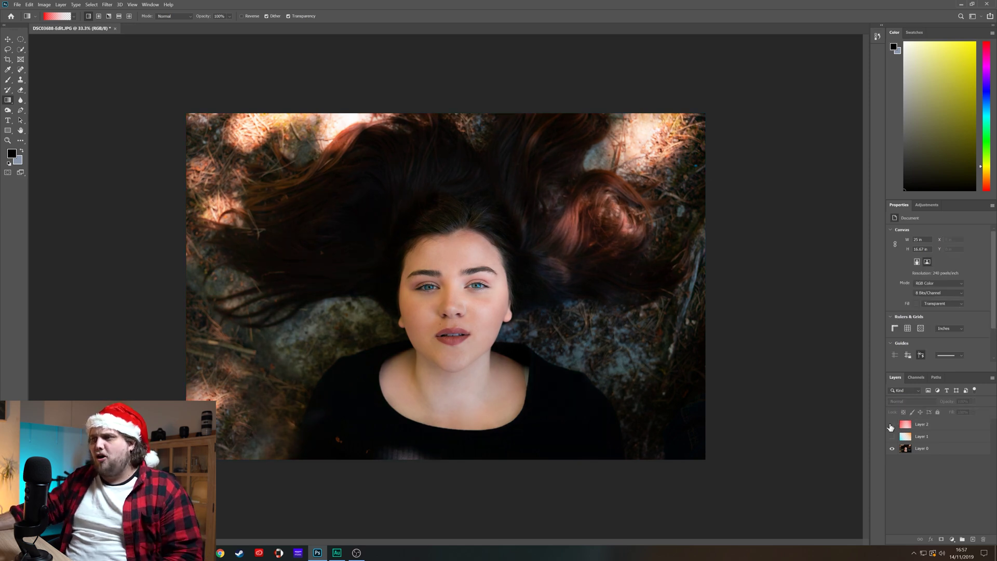